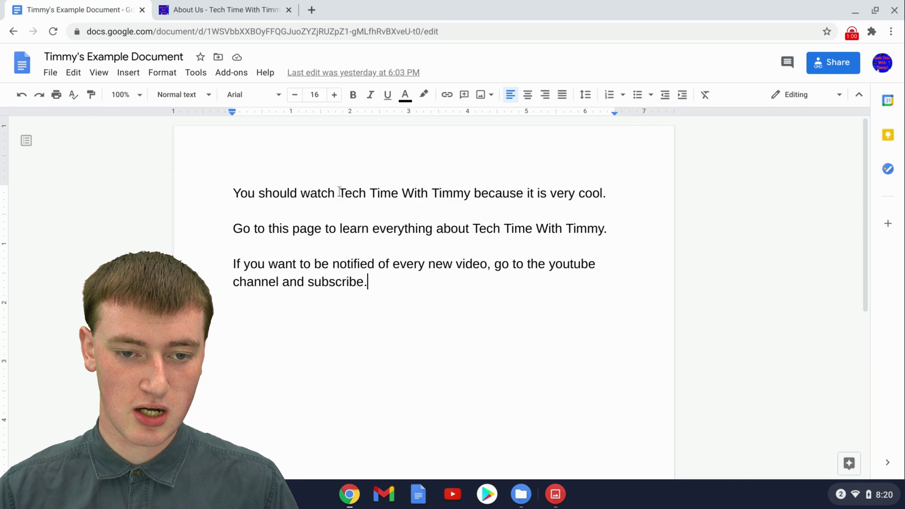
Step: Link 'Tech Time With Timmy' in the first sentence to techtimewithtimmy.com
left_click_drag(338, 193, 473, 186)
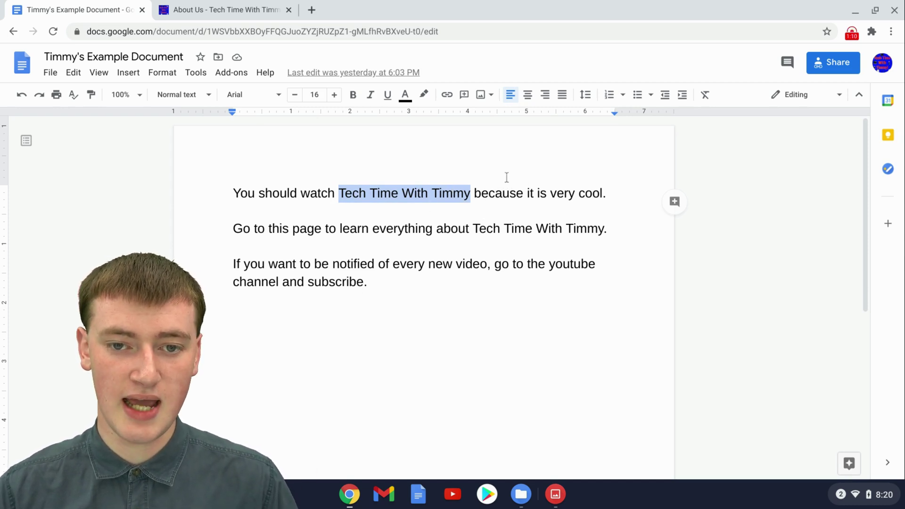
left_click(446, 96)
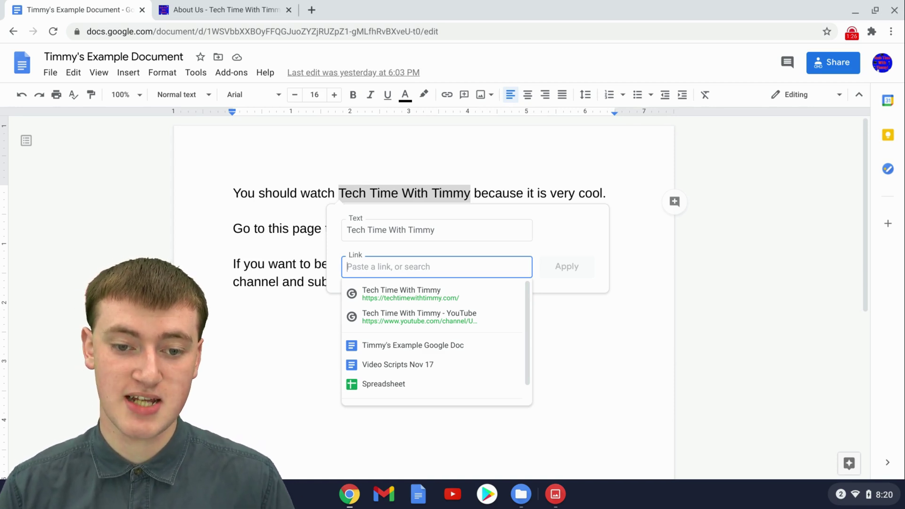
type("te")
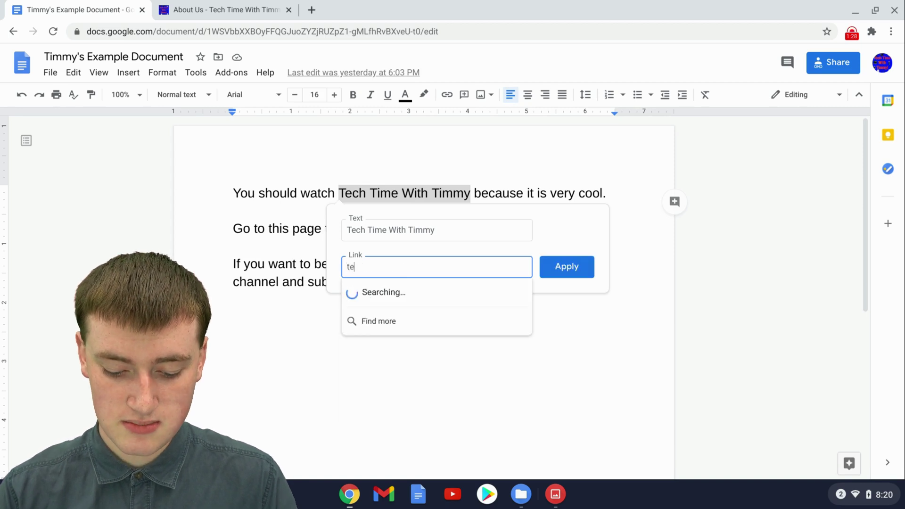
type("chtimewithtimmy.com")
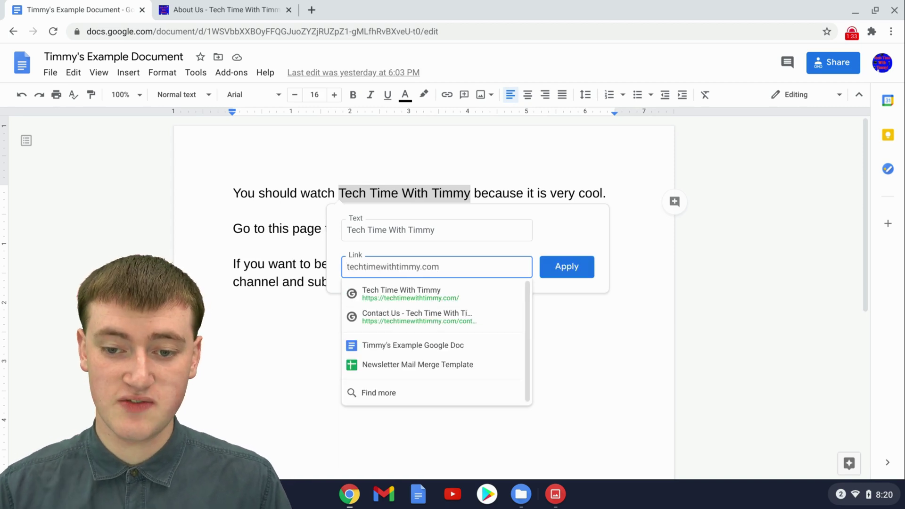
left_click(576, 270)
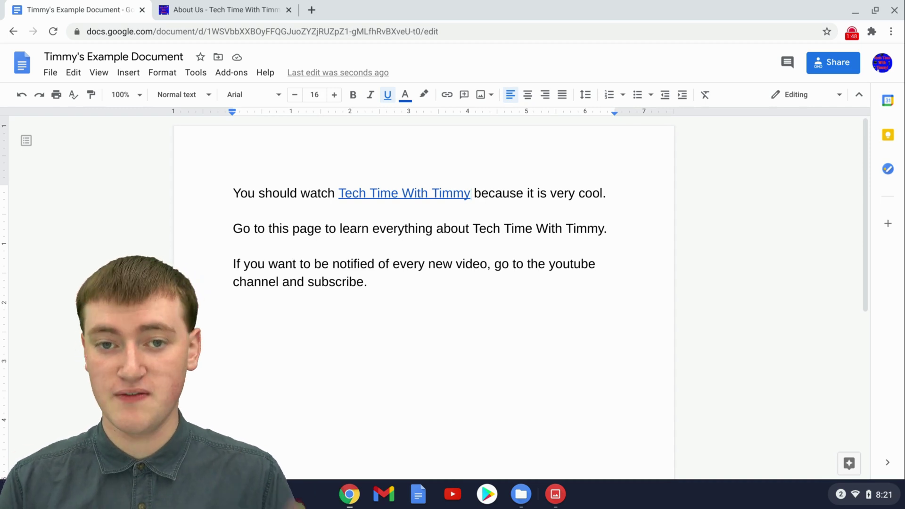
Step: Copy the About Us page URL from its Chrome tab and return to the document
left_click(220, 9)
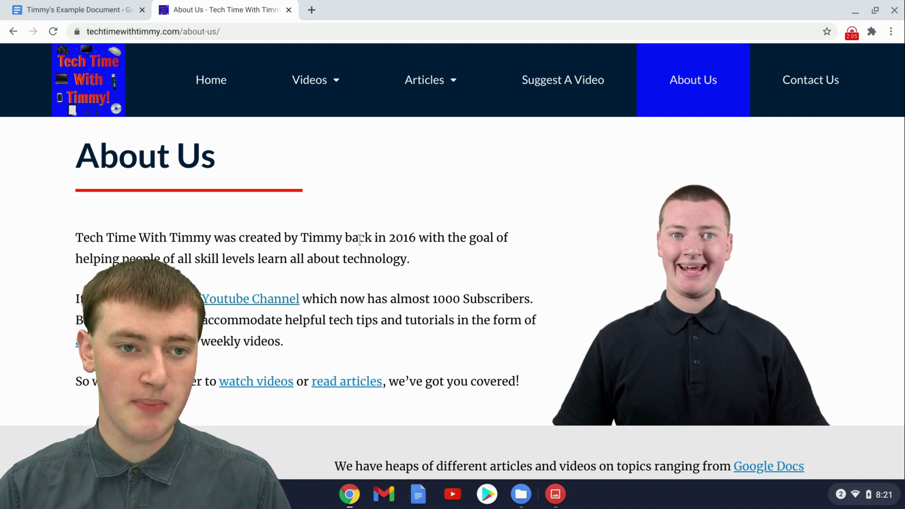
left_click(251, 31)
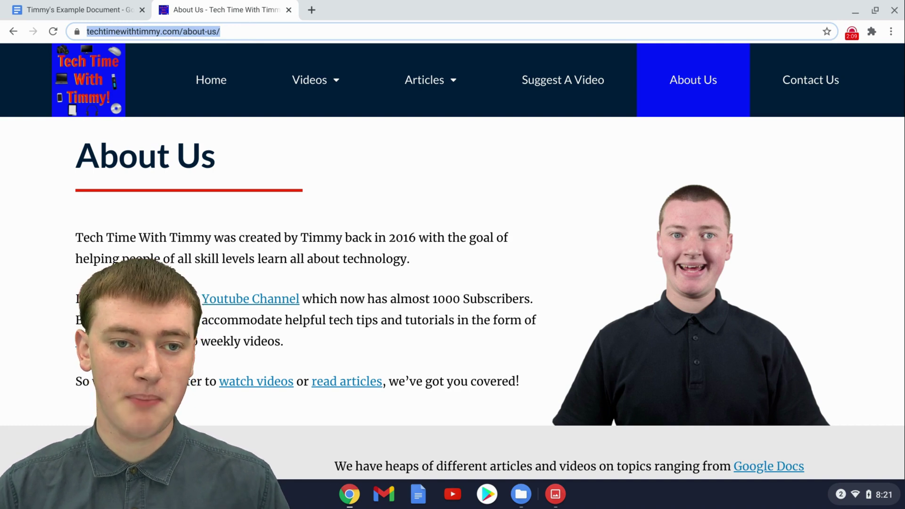
right_click(250, 30)
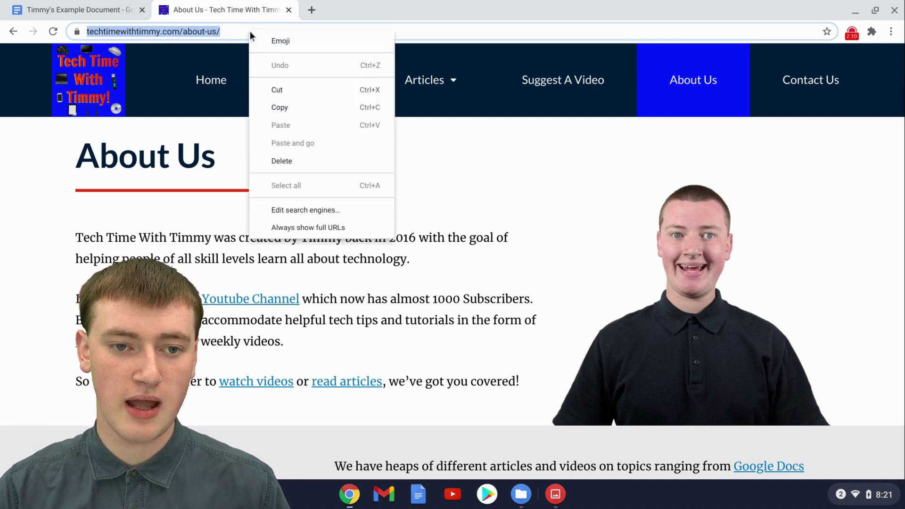
left_click(294, 107)
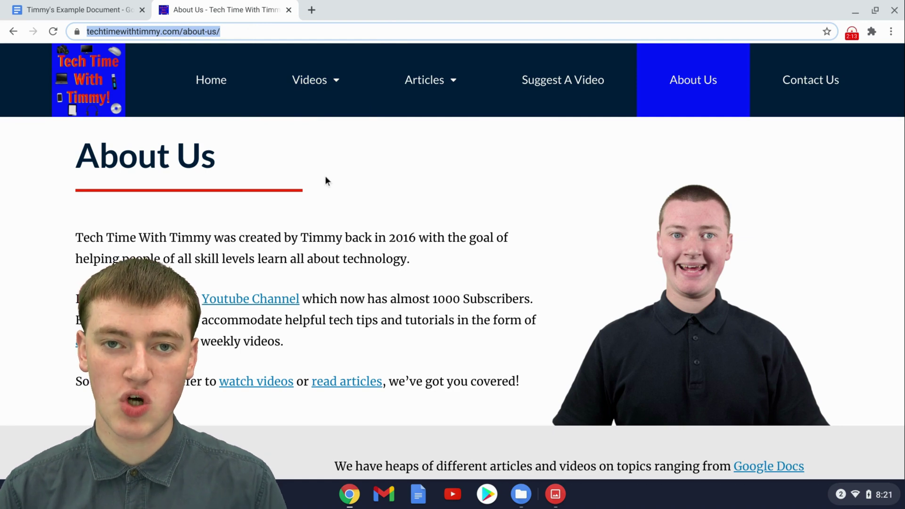
key("ctrl+c")
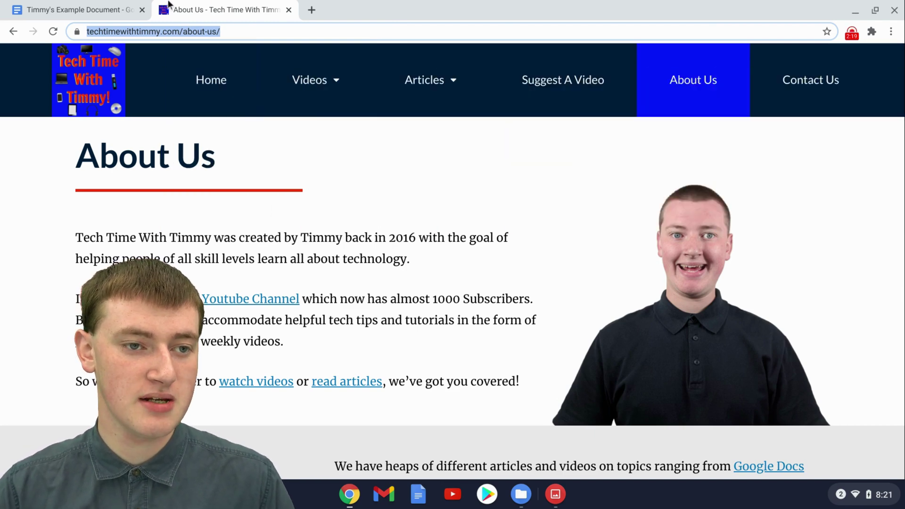
left_click(93, 6)
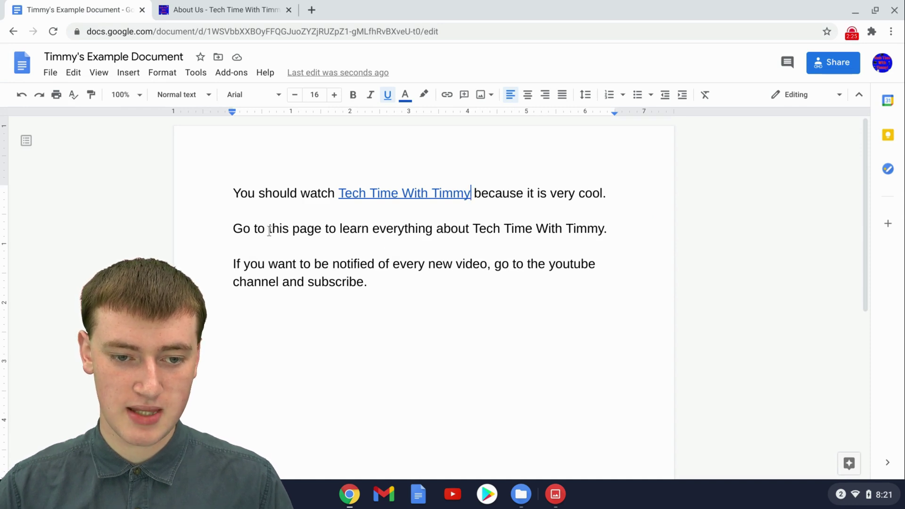
Step: Link 'this page to' in the second sentence to the pasted About Us URL
left_click_drag(269, 230, 336, 231)
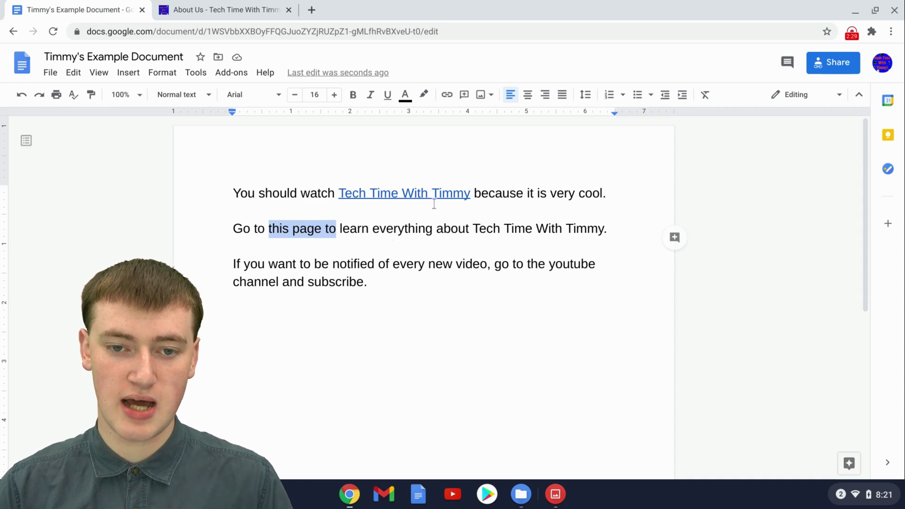
left_click(447, 94)
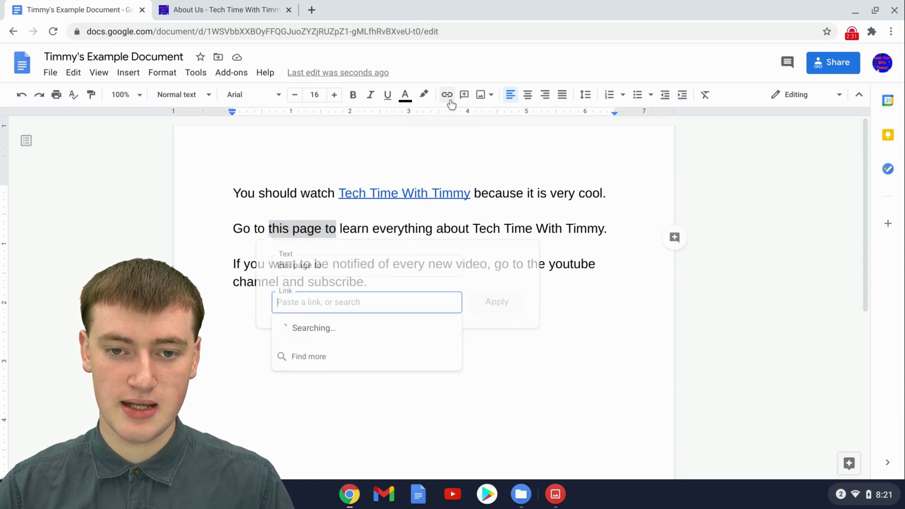
right_click(390, 302)
left_click(441, 188)
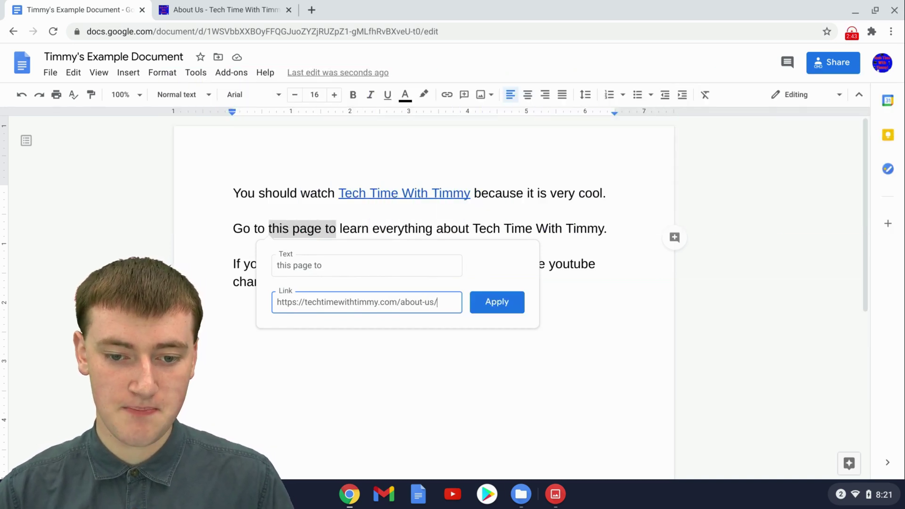
left_click(510, 301)
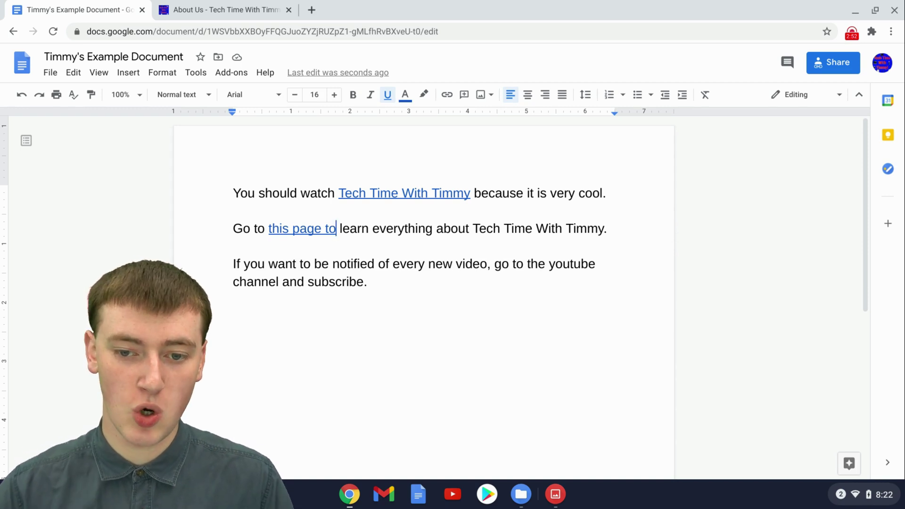
Step: Link 'youtube channel' to the search result for 'tech time with timmy youtube'
left_click_drag(549, 264, 279, 282)
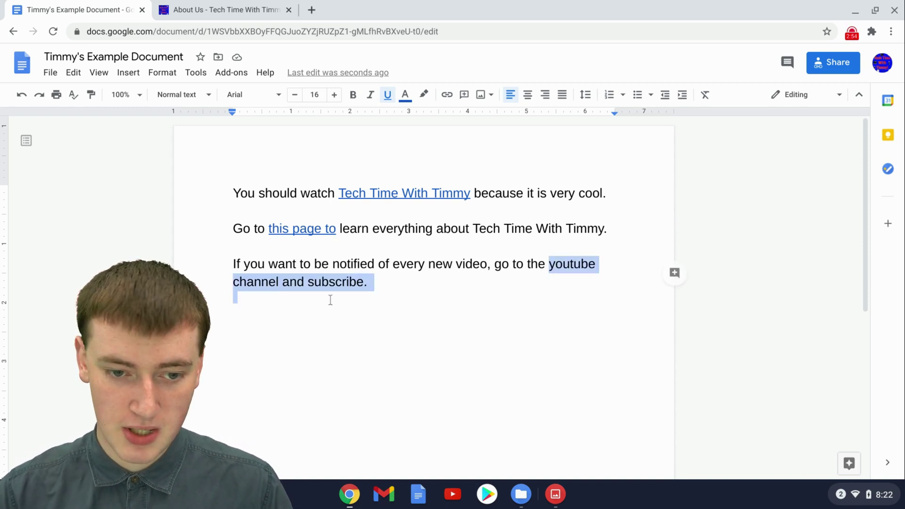
left_click(448, 96)
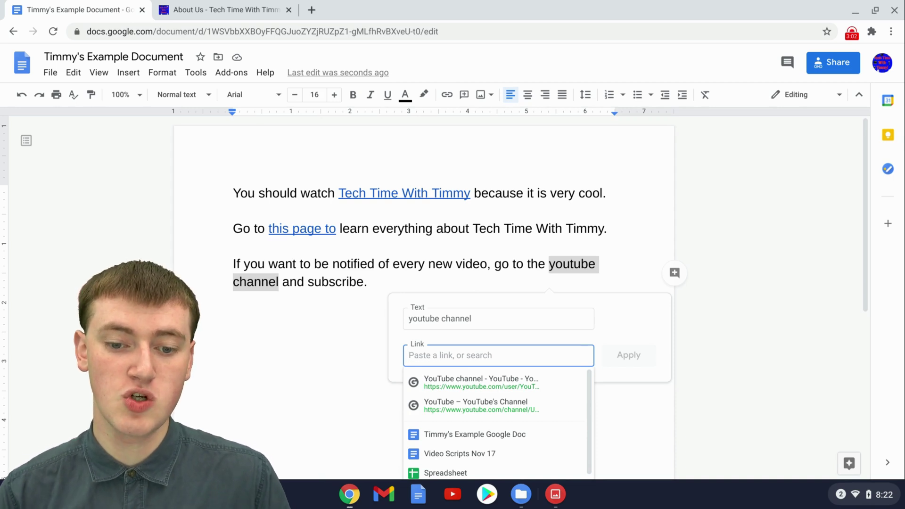
type("te")
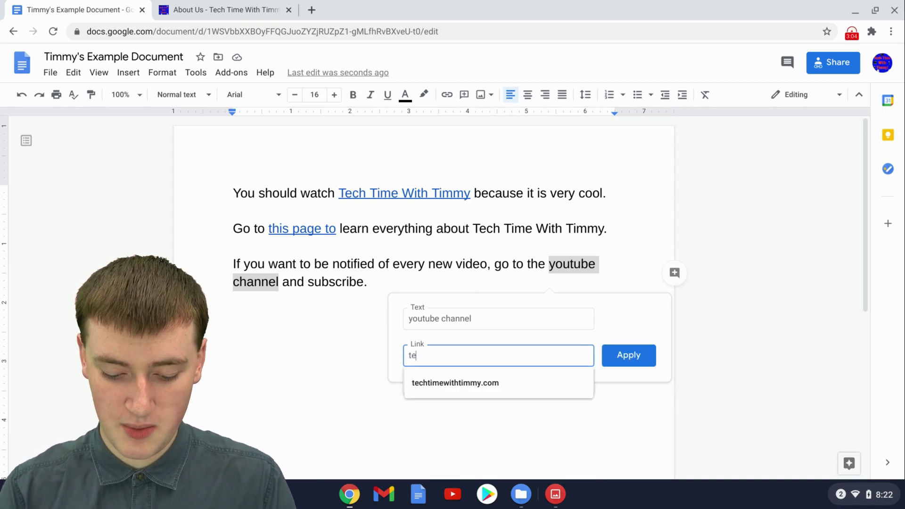
type("ch")
key("BackSpace")
type("time with")
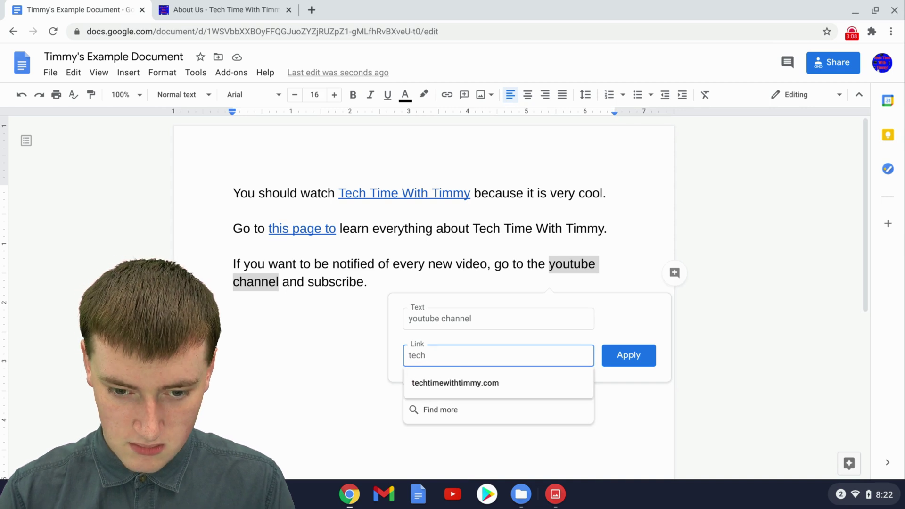
type(" timmy youtube")
mouse_move(495, 383)
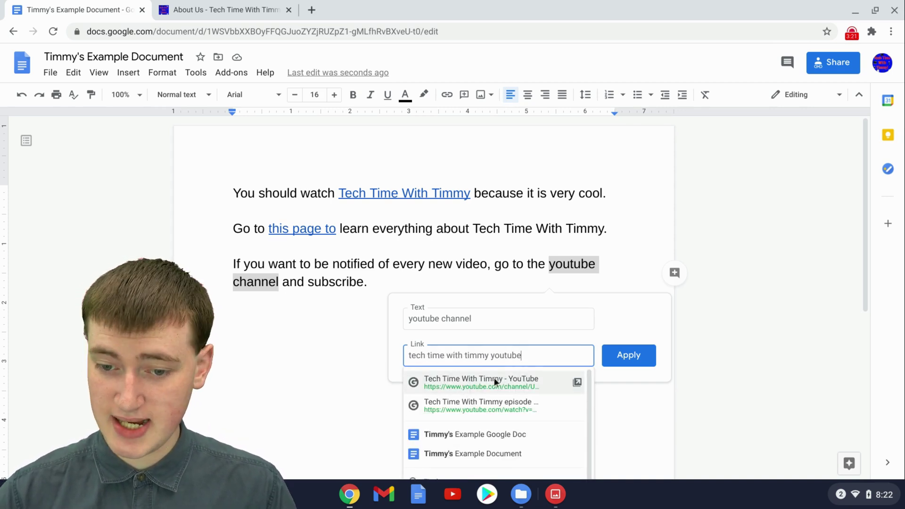
left_click(483, 382)
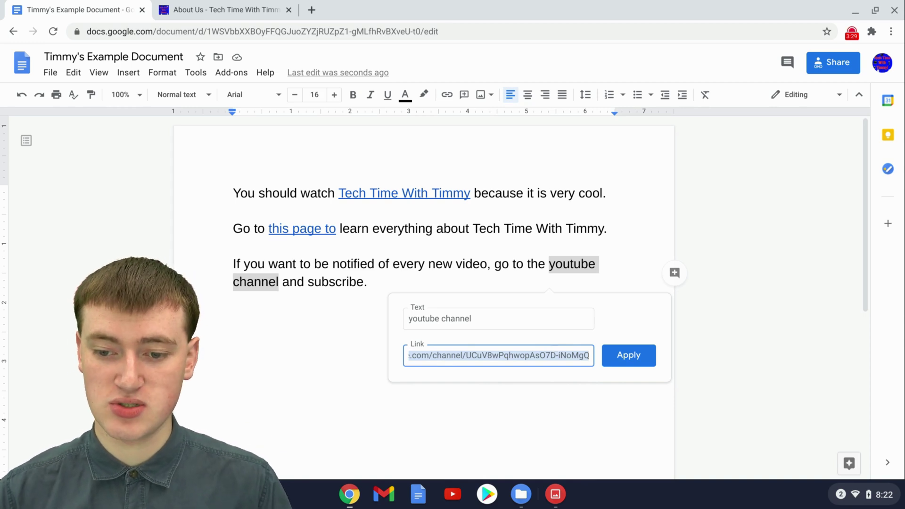
left_click(629, 356)
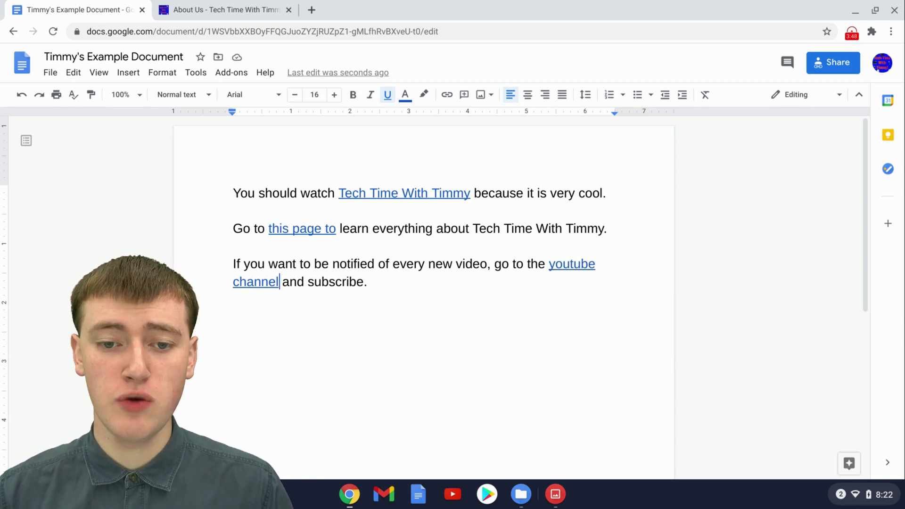
Step: Remove the hyperlink from 'Tech Time With Timmy' via its link preview popup
left_click(437, 194)
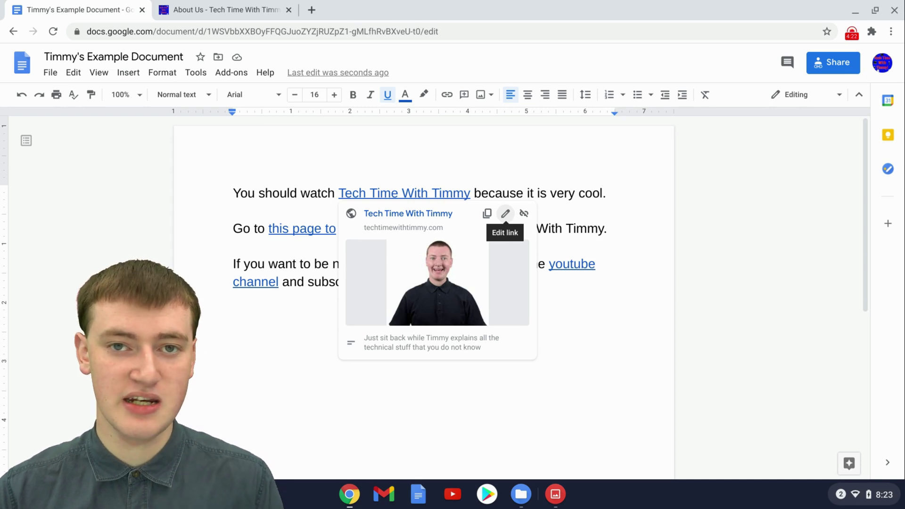
left_click(524, 214)
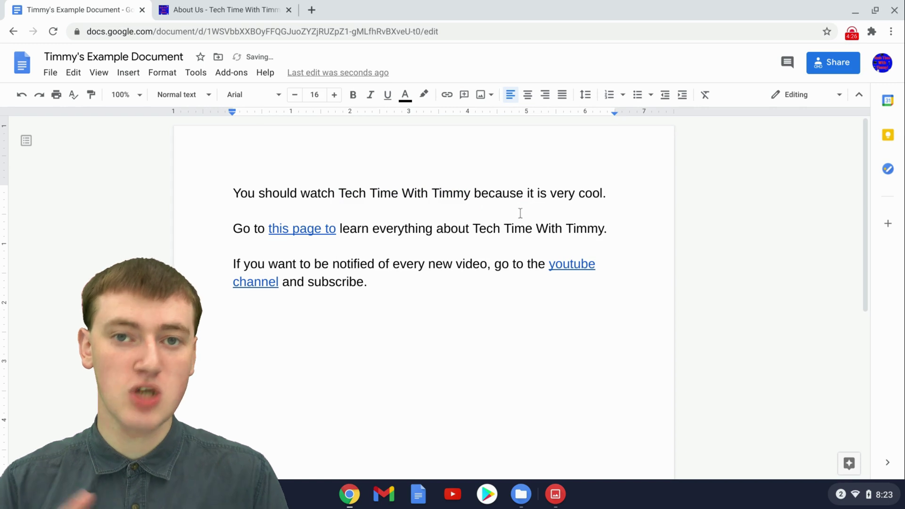